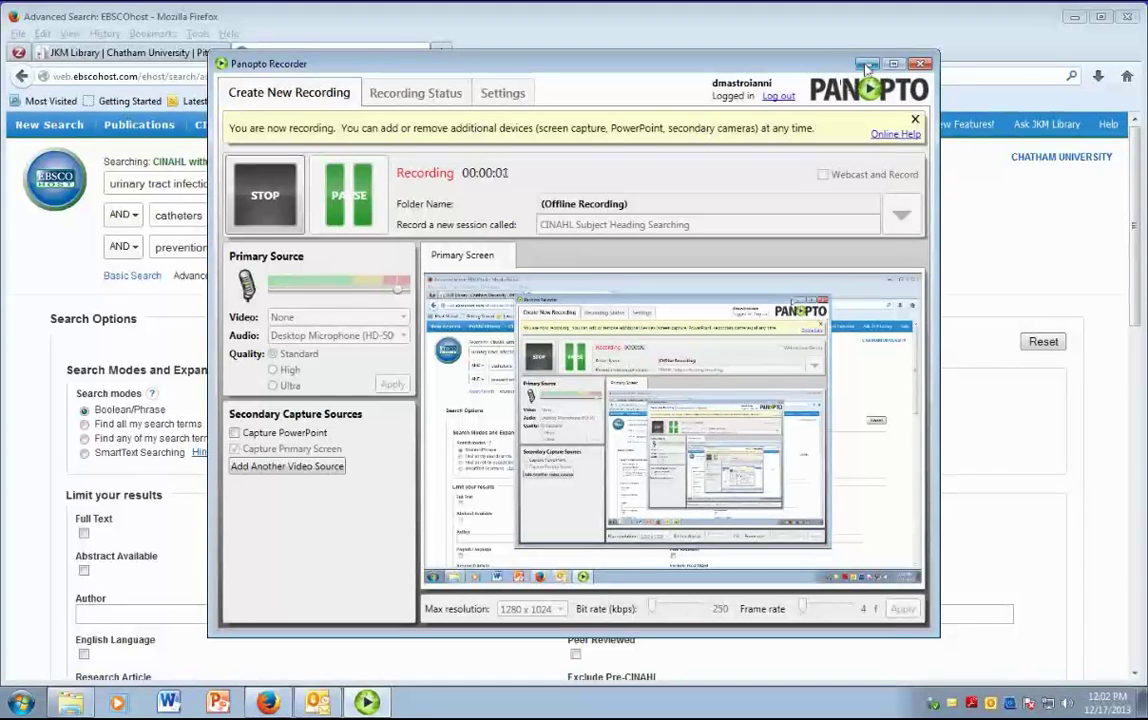
Step: Minimize Panopto Recorder and run the urinary tract infections AND catheters AND prevention search (417 results)
click(867, 64)
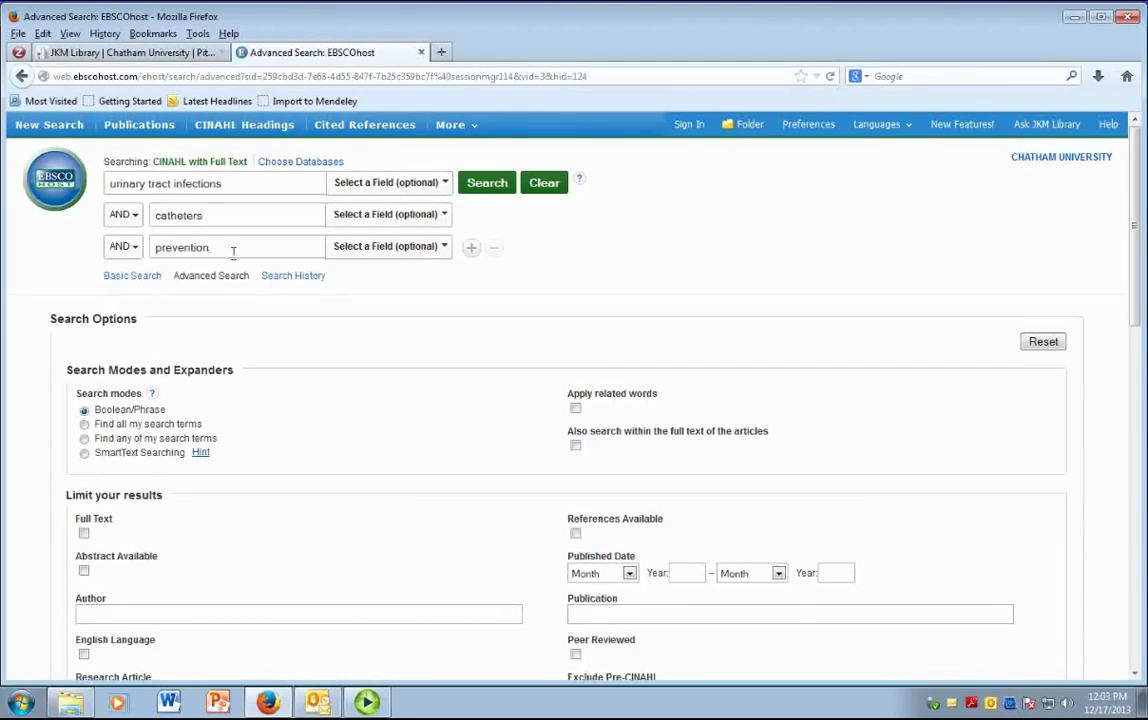
click(489, 184)
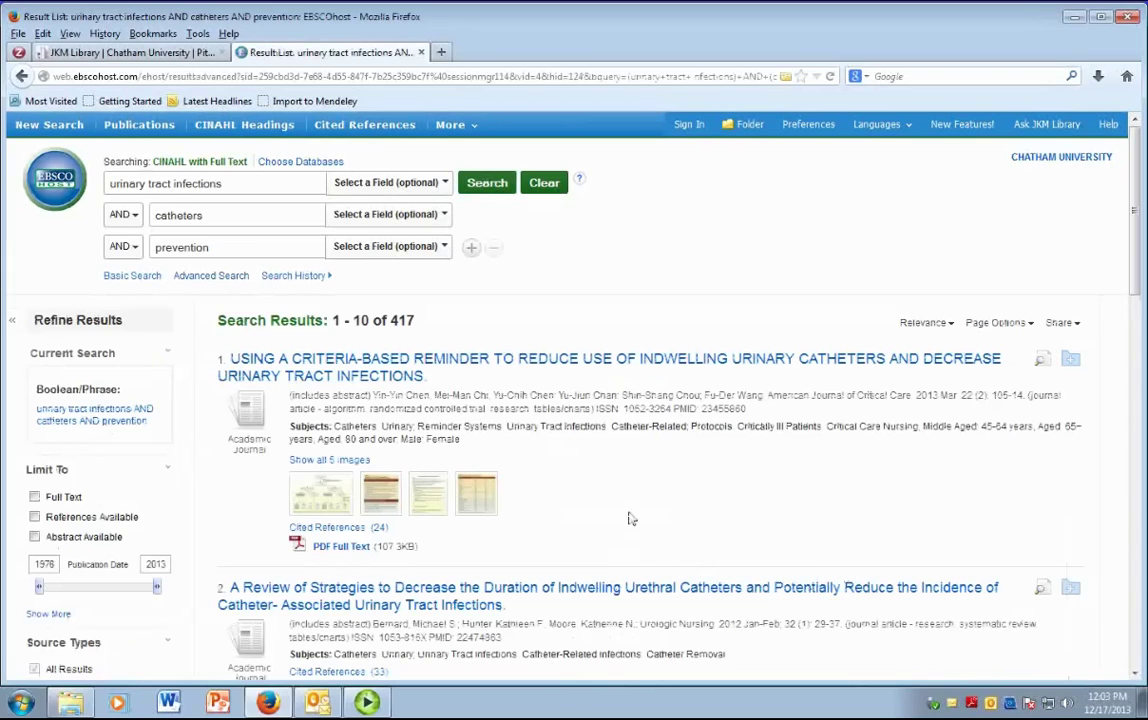
scroll(628, 518, down, 2)
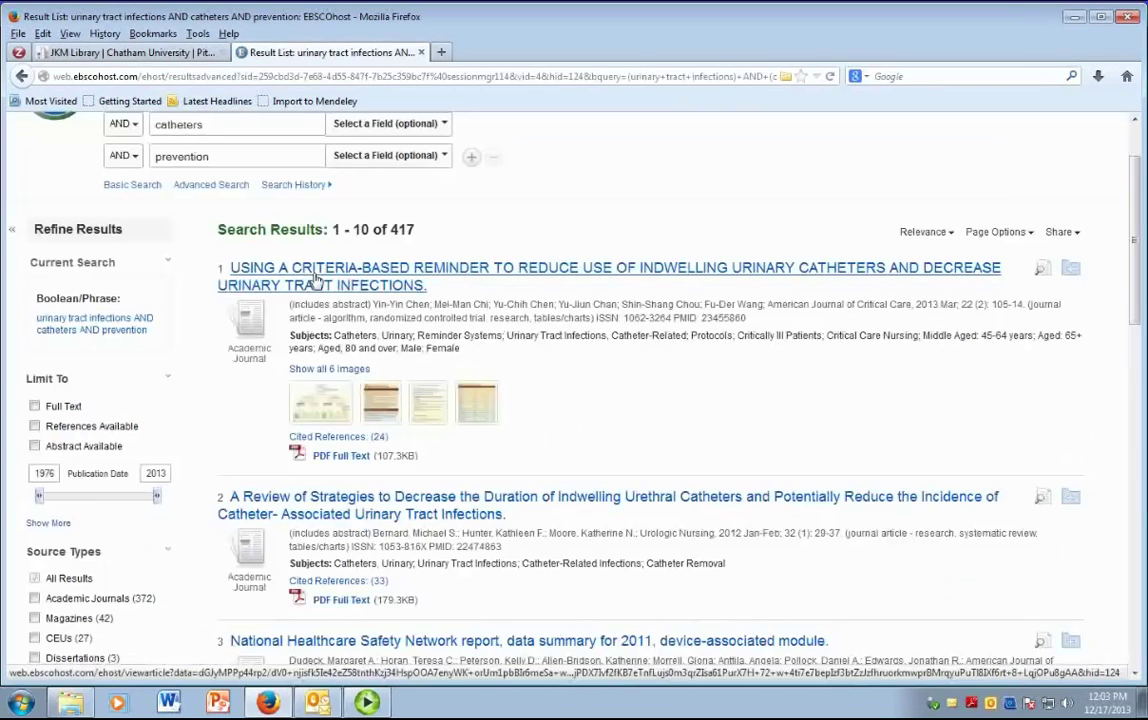
Step: Open the criteria-based reminder article's record, view its Catheters, Urinary major-subject results, then return
click(322, 283)
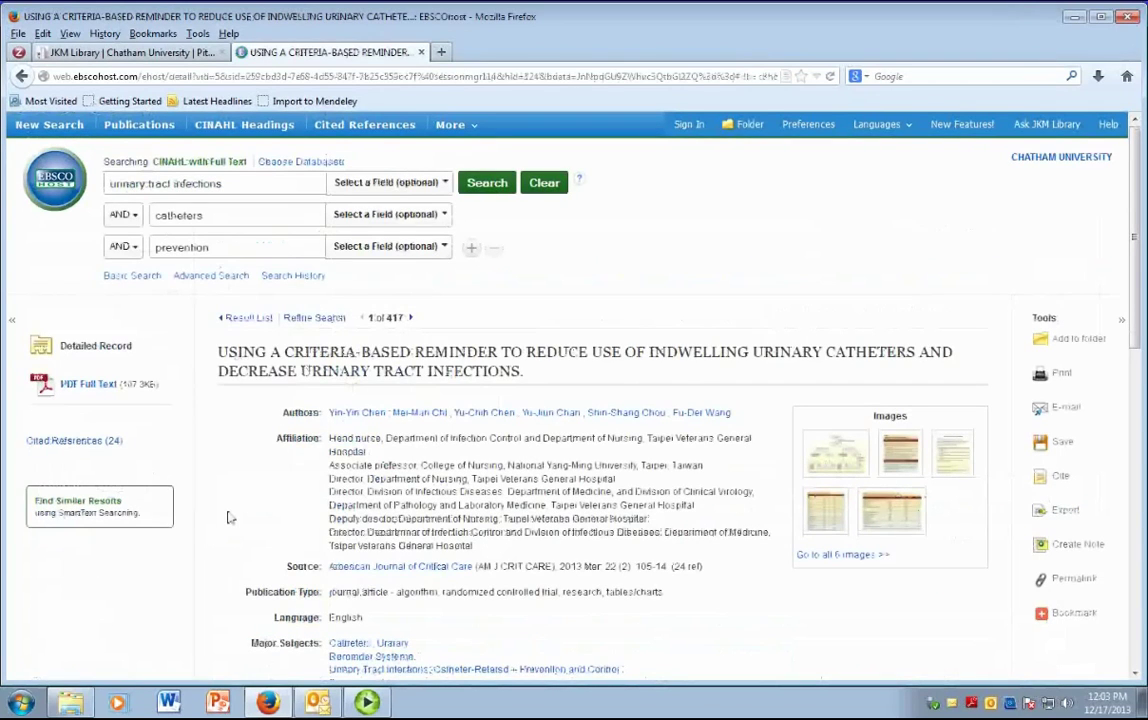
scroll(397, 390, down, 6)
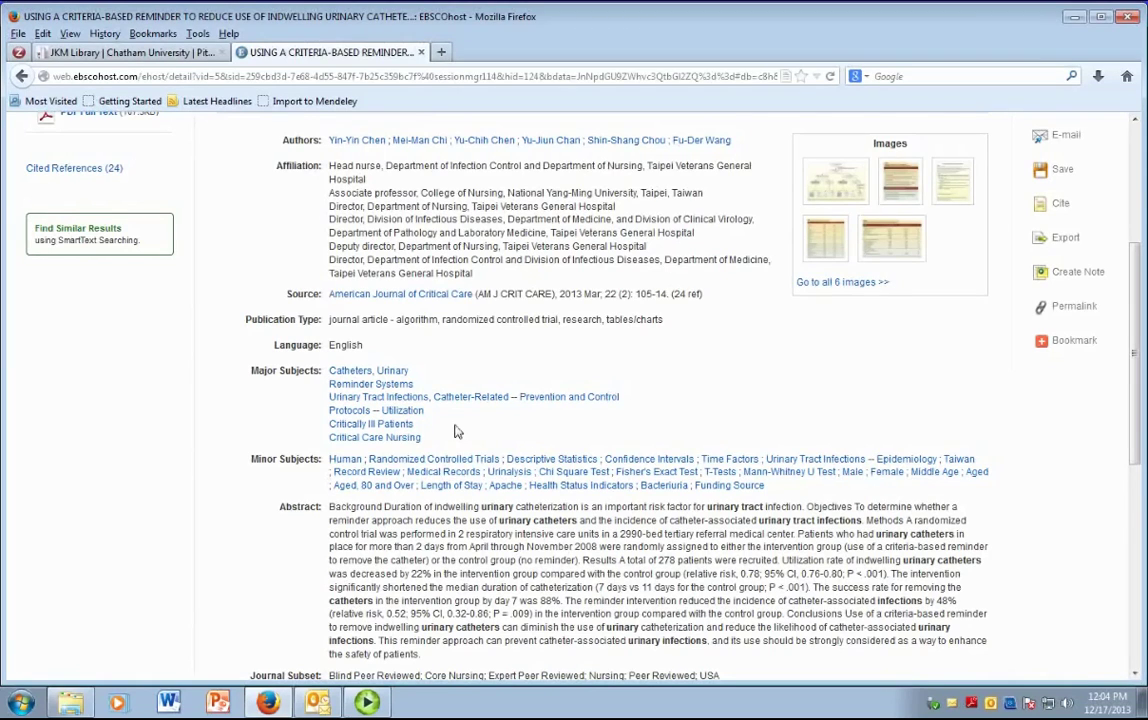
click(400, 372)
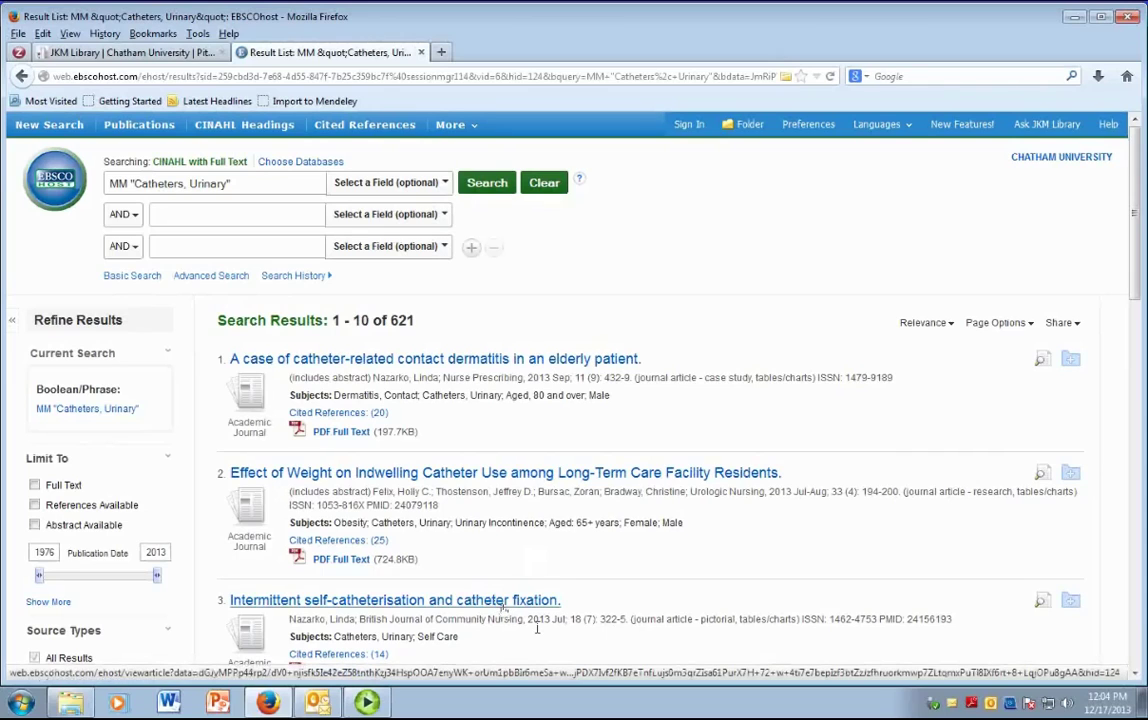
click(22, 78)
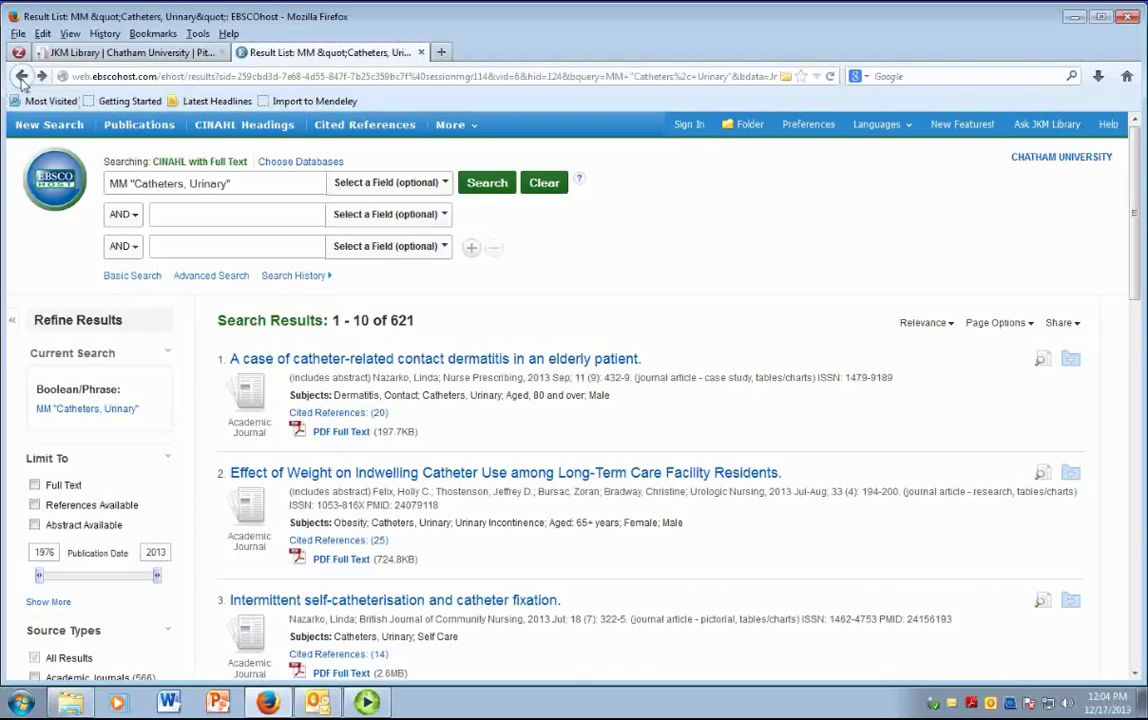
click(22, 78)
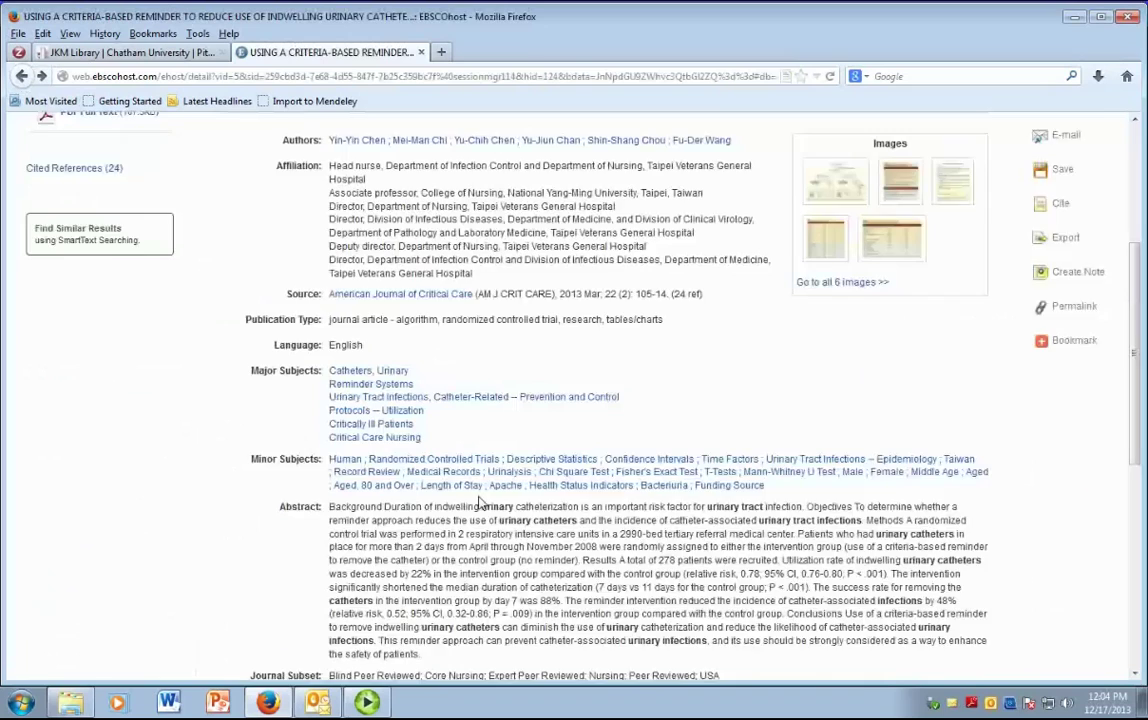
scroll(549, 401, up, 3)
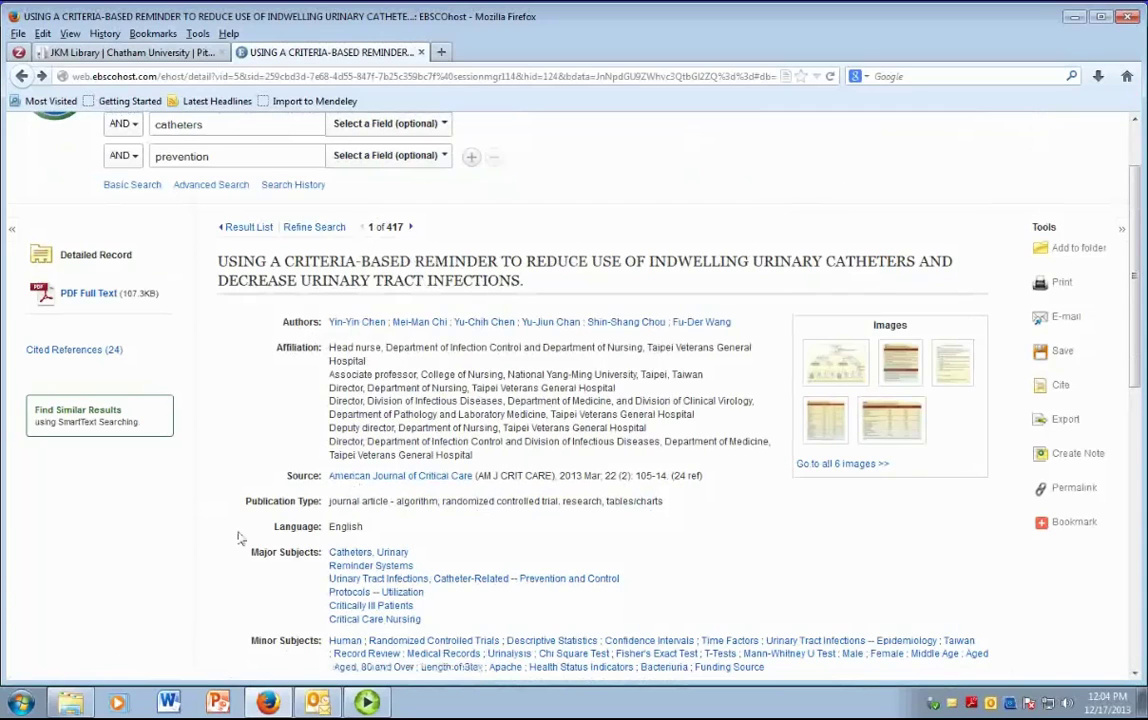
scroll(240, 538, down, 3)
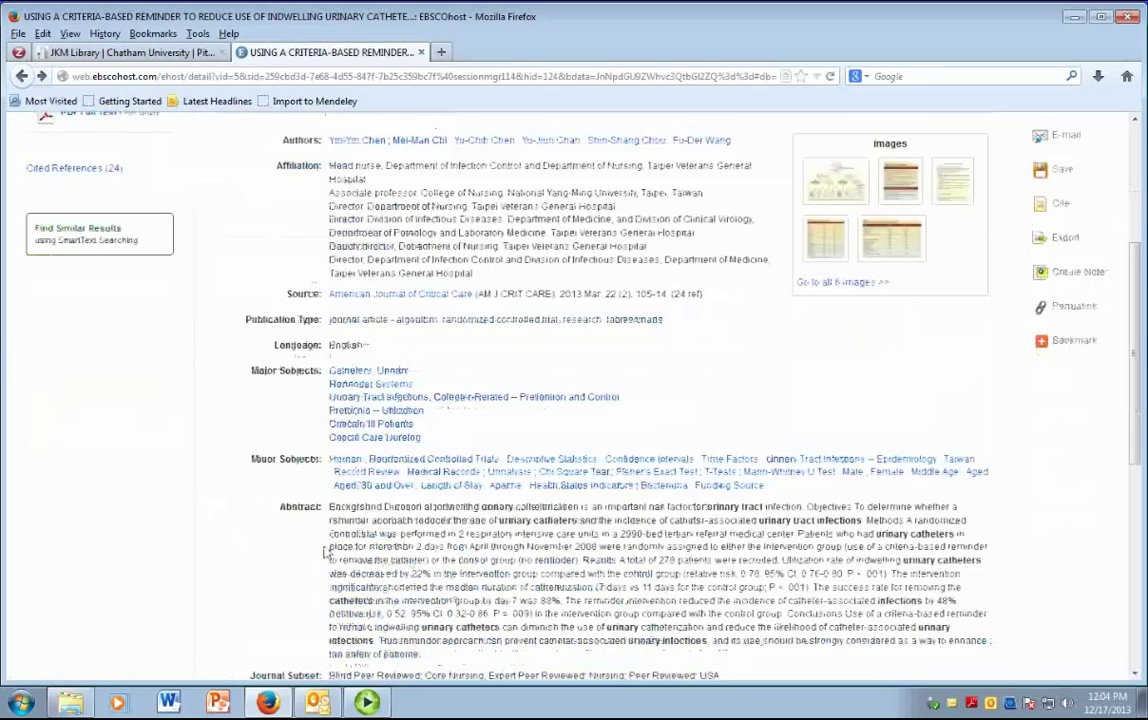
scroll(128, 473, down, 3)
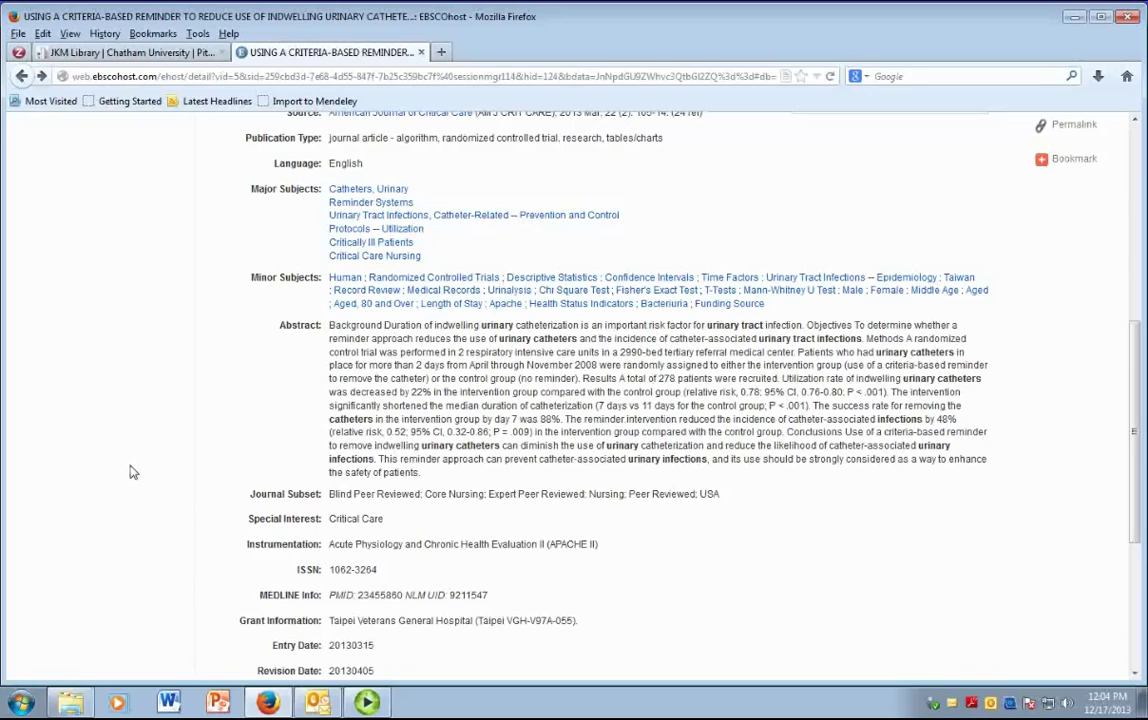
scroll(410, 325, up, 2)
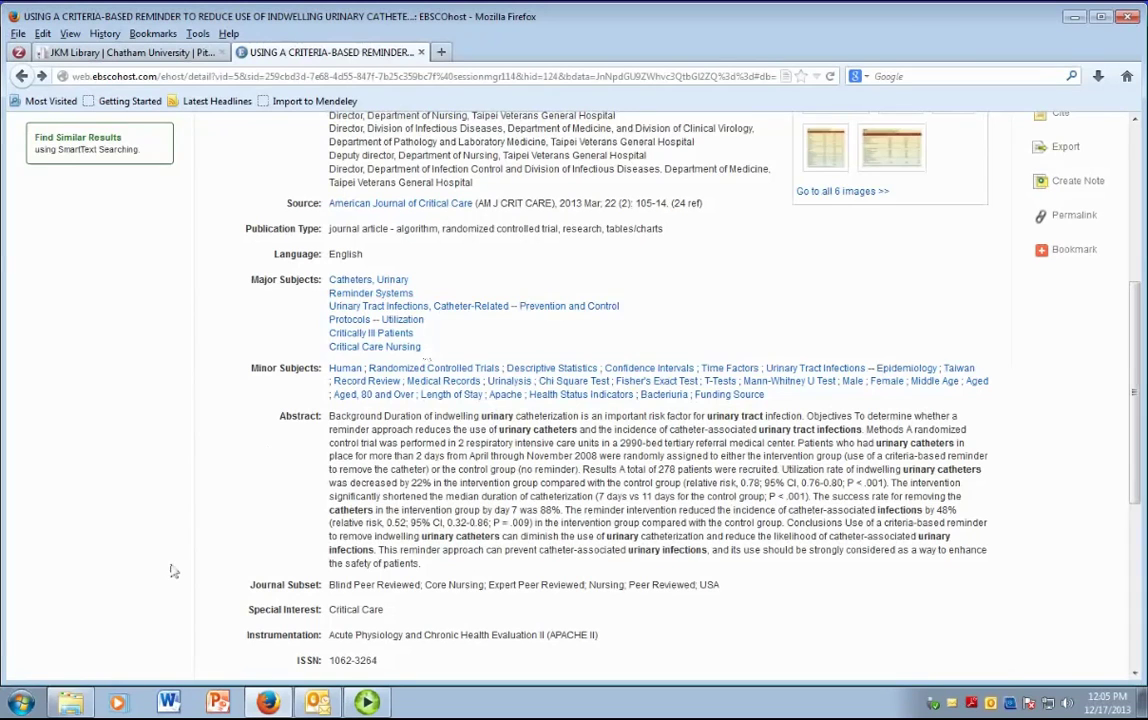
scroll(172, 568, up, 4)
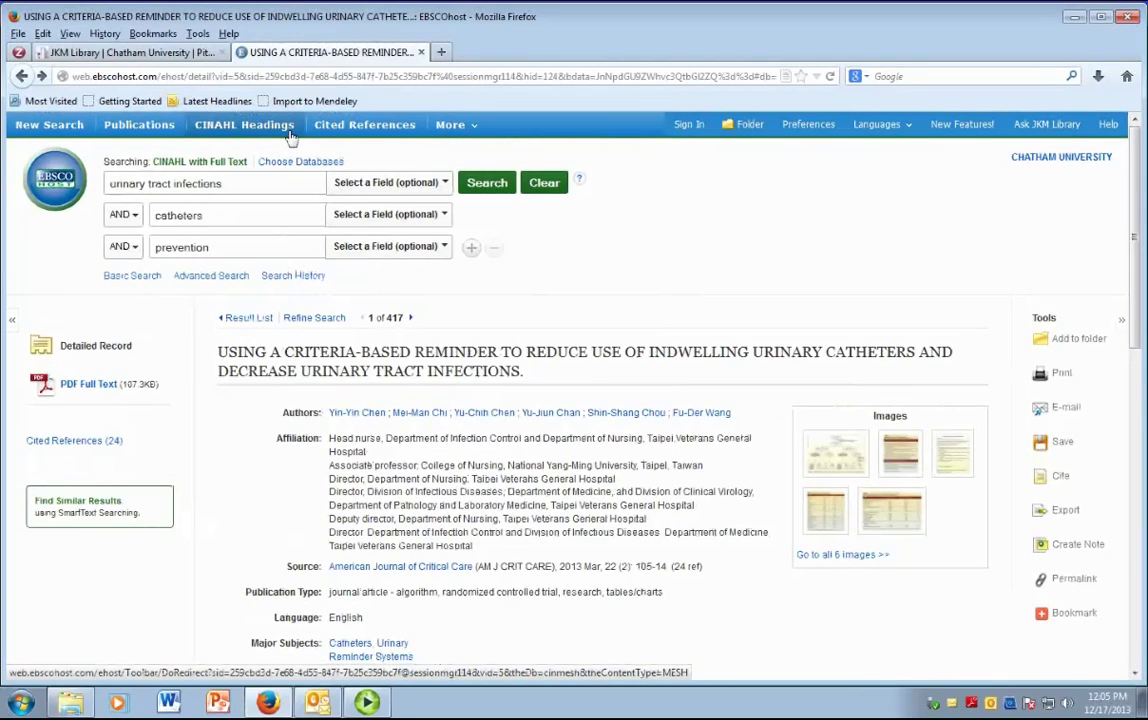
Step: On the CINAHL Headings browse page, enter 'satheter' to look up catheter headings
click(288, 133)
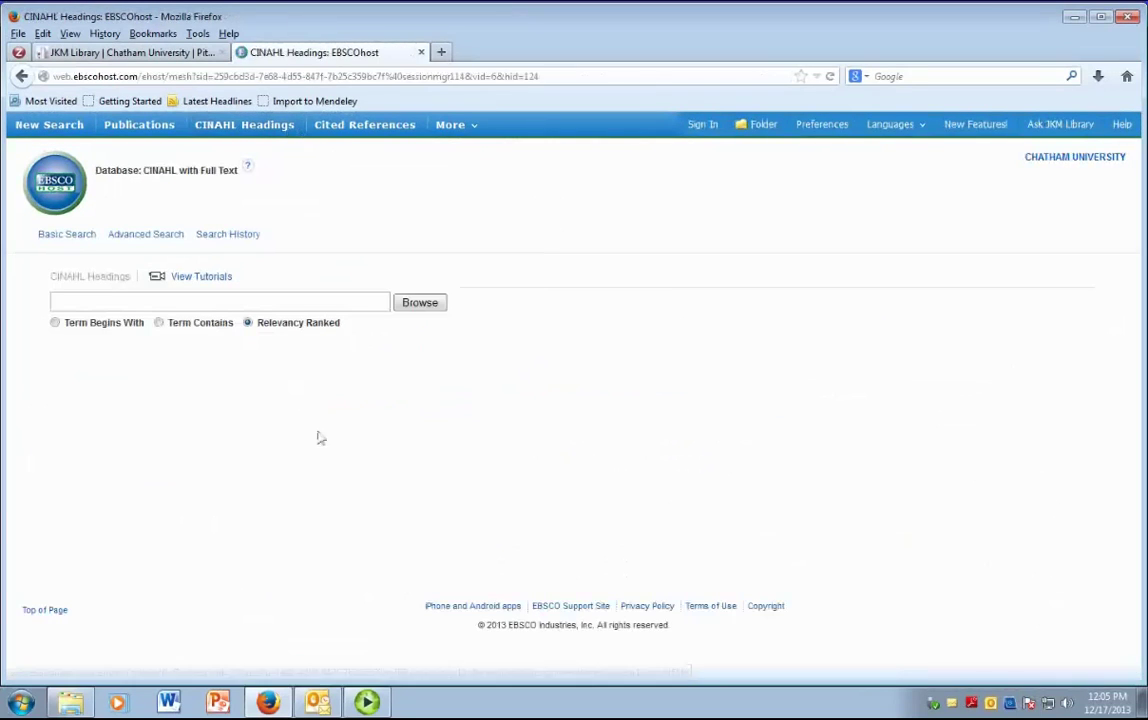
click(372, 309)
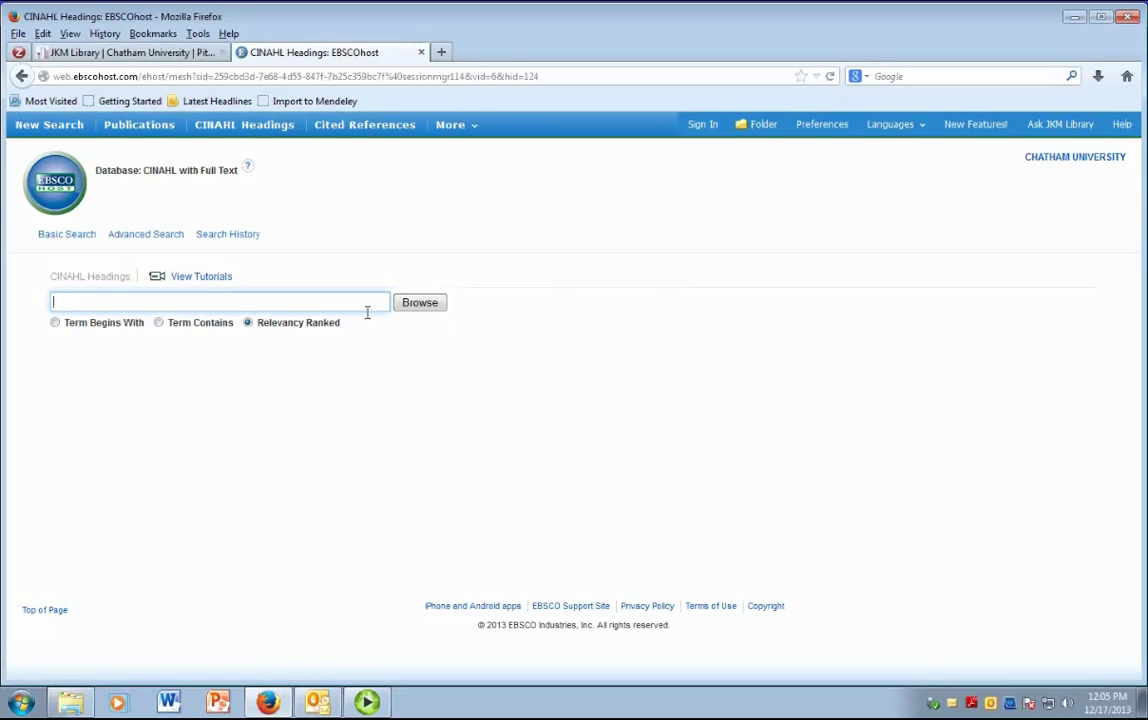
text(satheter)
click(417, 305)
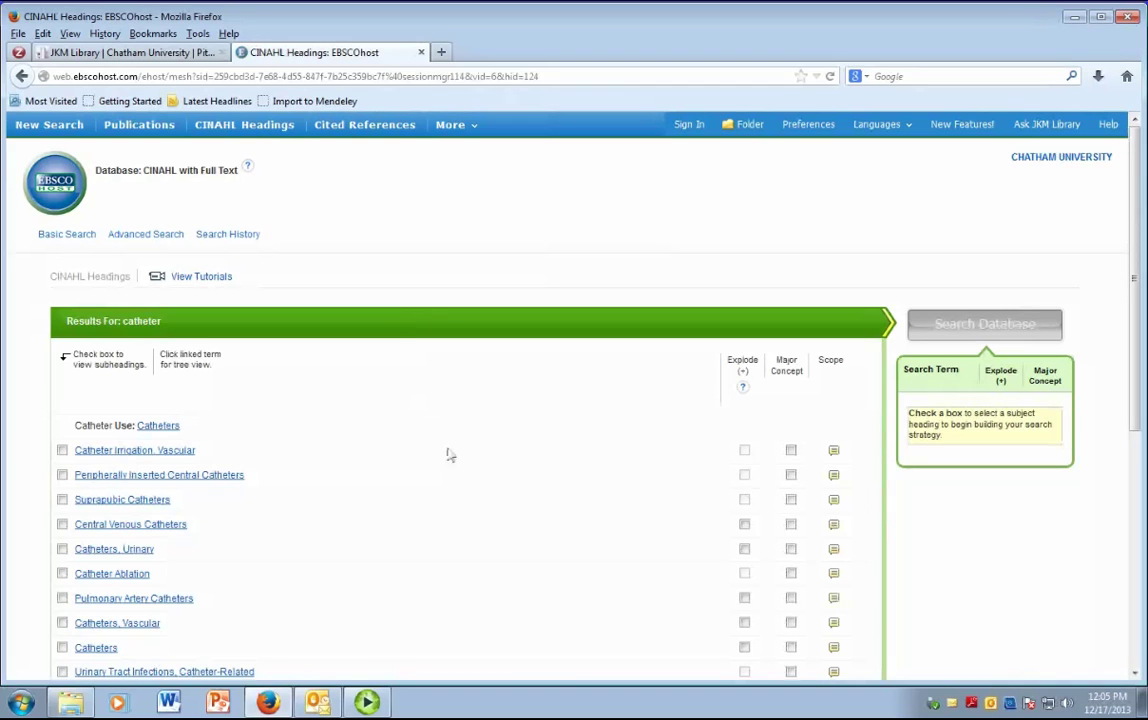
scroll(436, 433, down, 3)
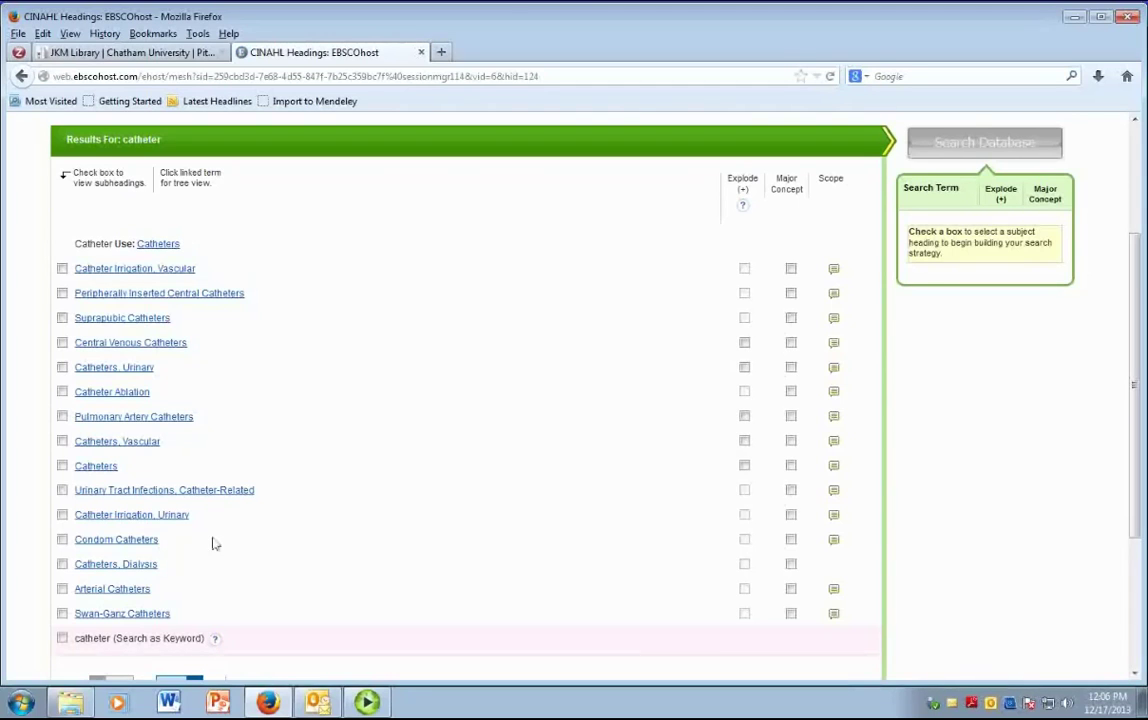
scroll(112, 662, down, 2)
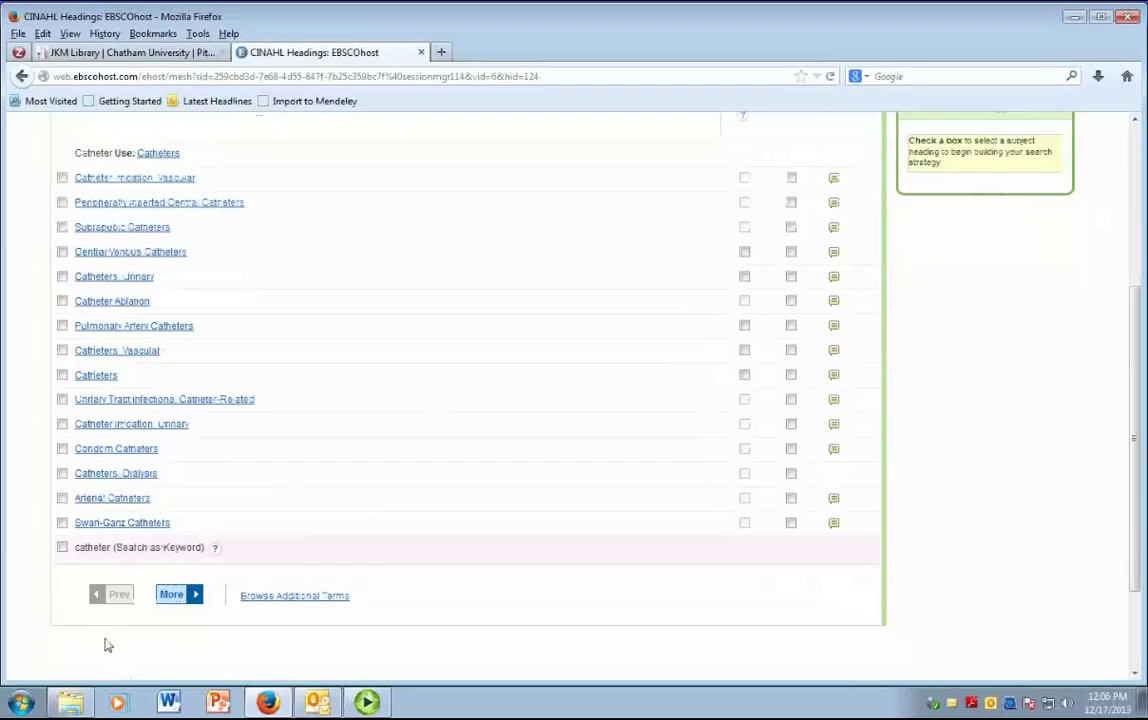
click(62, 550)
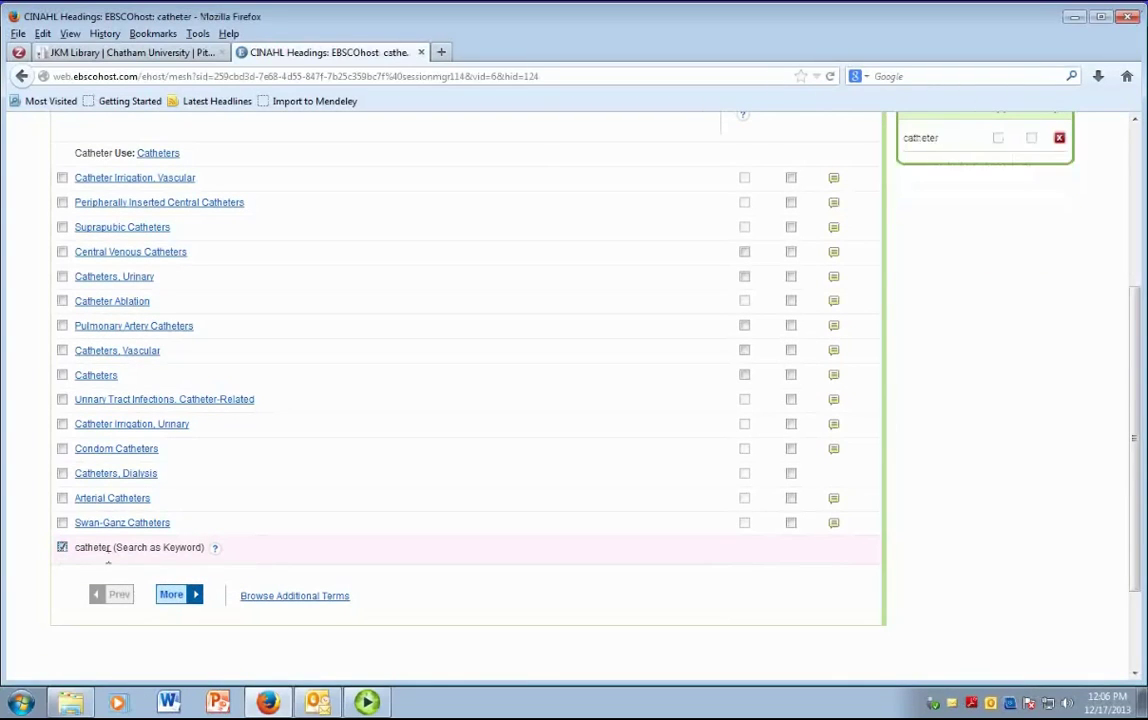
click(63, 549)
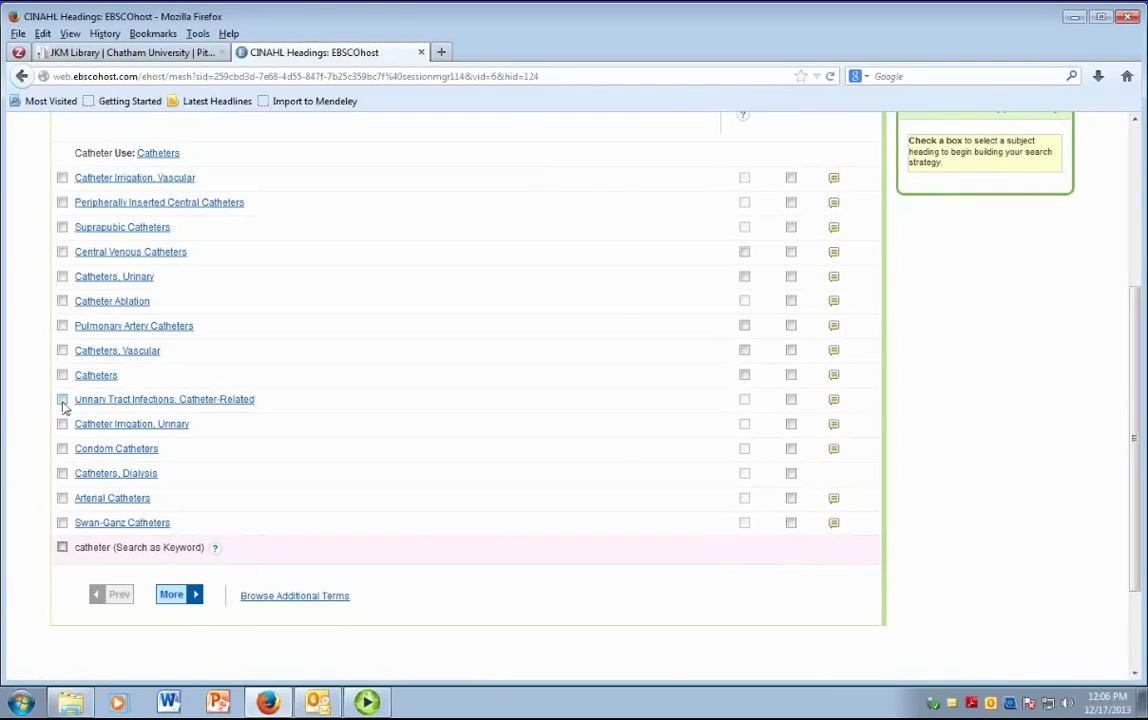
Step: Select Urinary Tract Infections, Catheter-Related and restrict it to the Prevention And Control/PC subheading
click(62, 400)
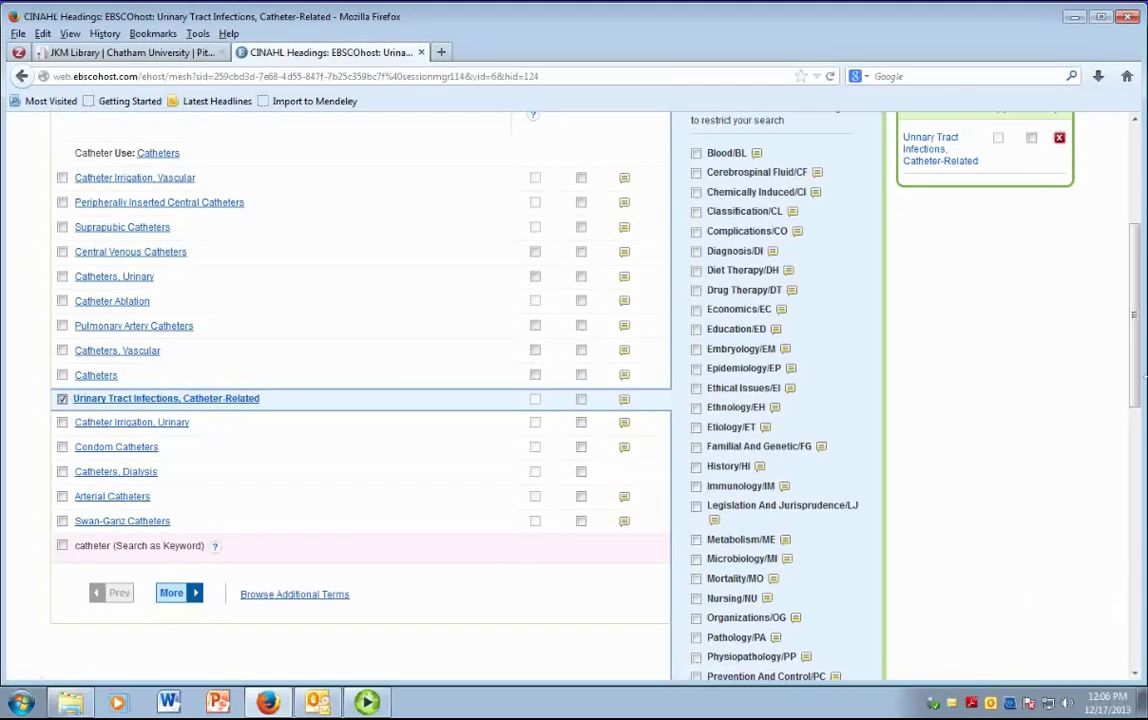
scroll(1135, 400, up, 1)
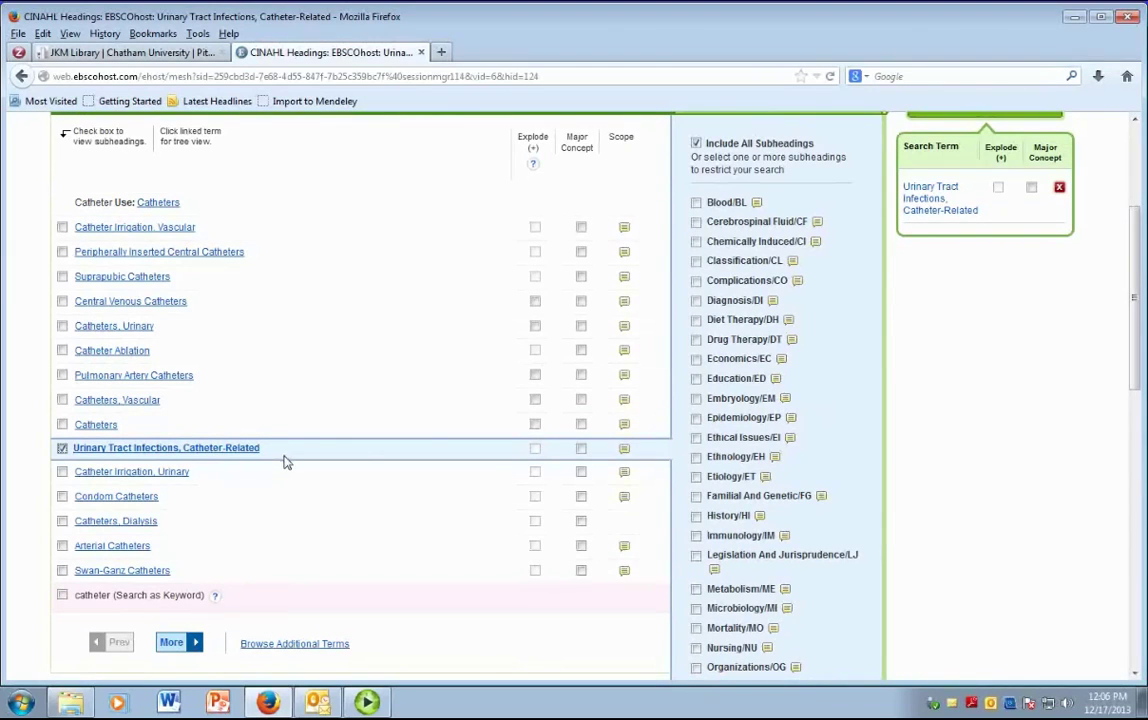
scroll(823, 438, down, 3)
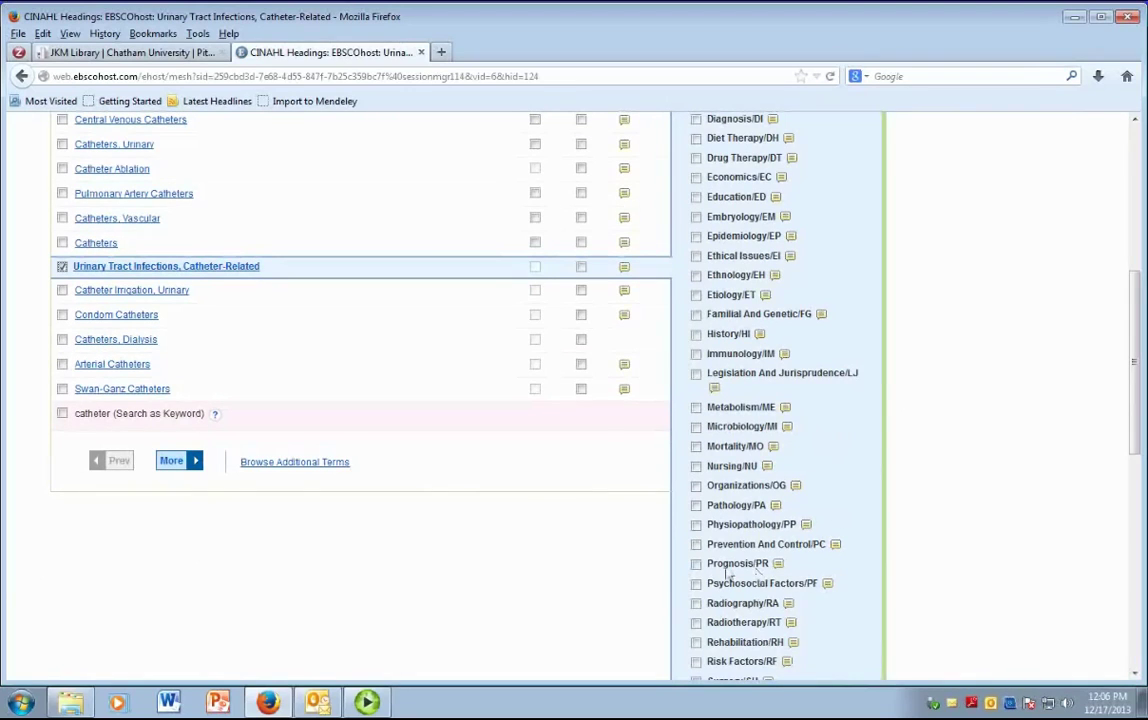
click(696, 545)
scroll(1062, 515, up, 5)
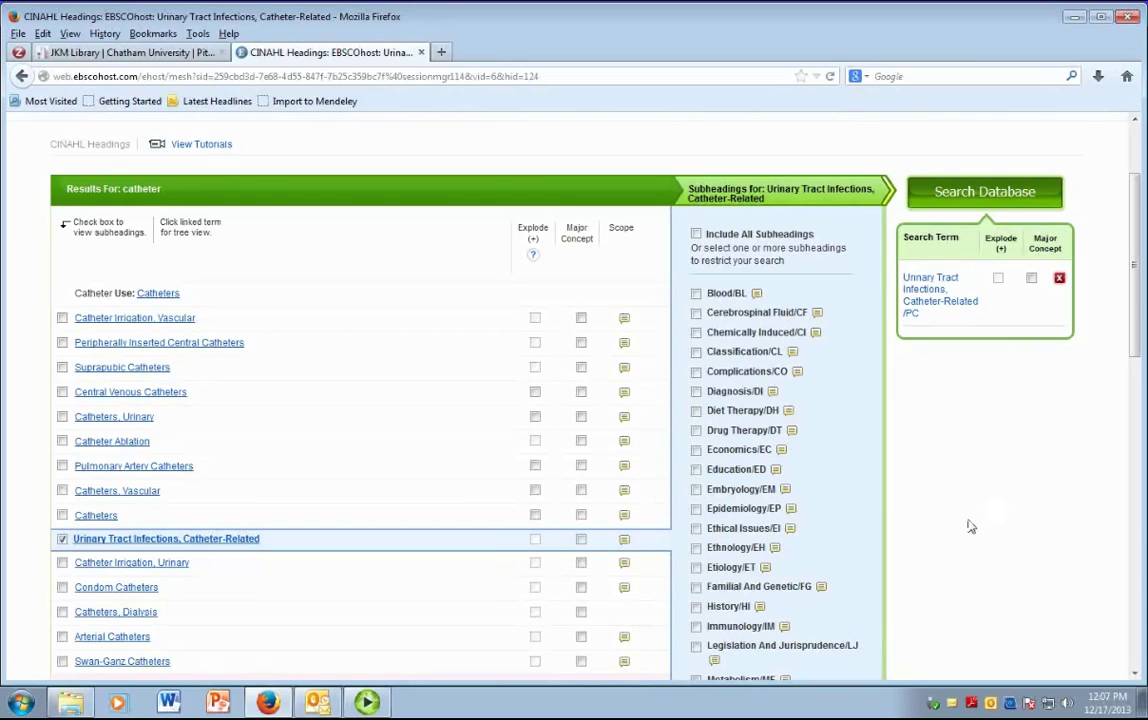
Step: Show the Urinary Tract Infections, Catheter-Related tree view and mark the term as Major Concept
click(212, 540)
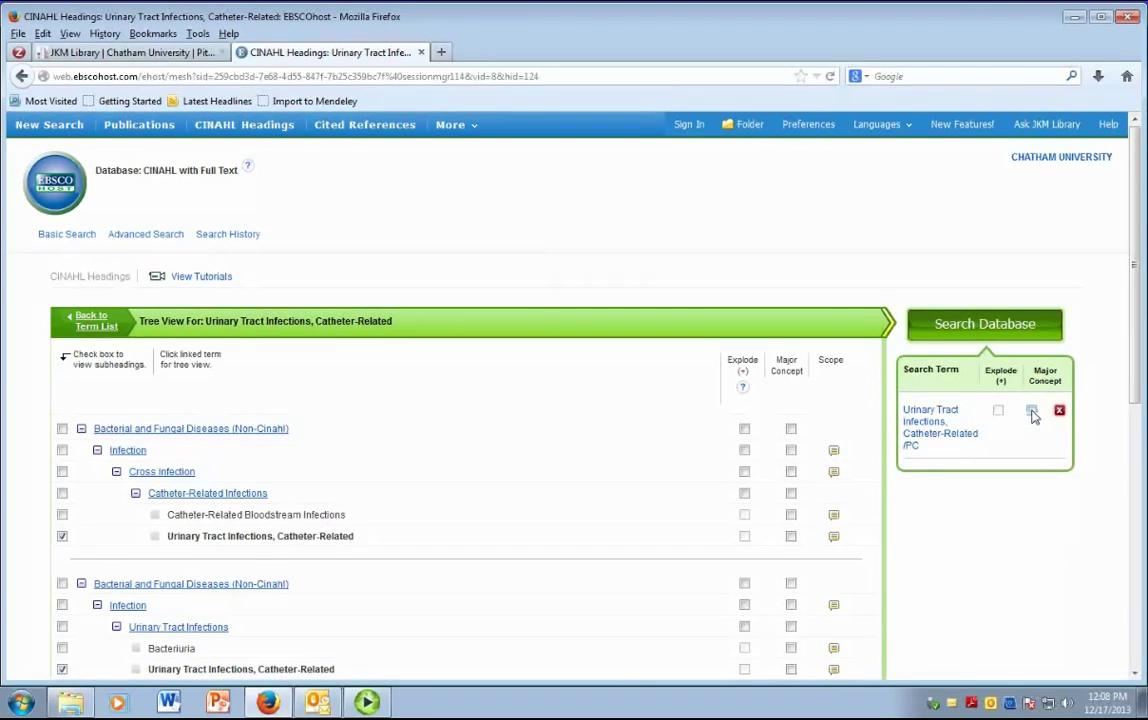
click(1031, 411)
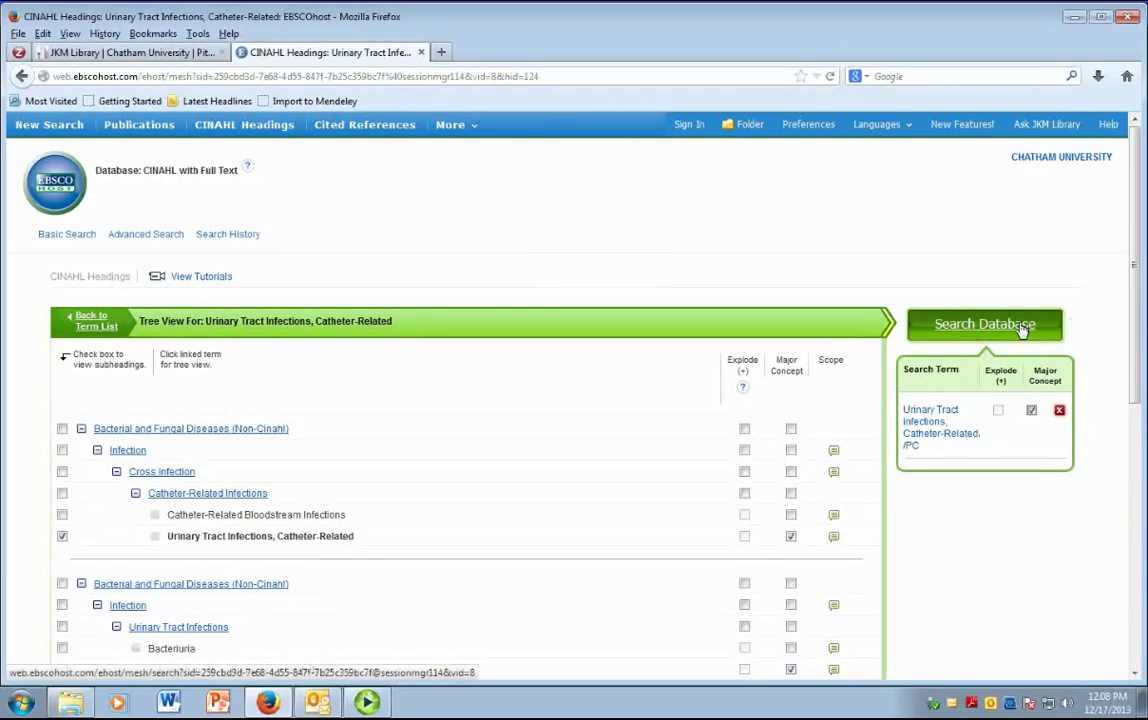
Step: Search the database and review the 76 results for MM Urinary Tract Infections, Catheter-Related/PC
click(1022, 330)
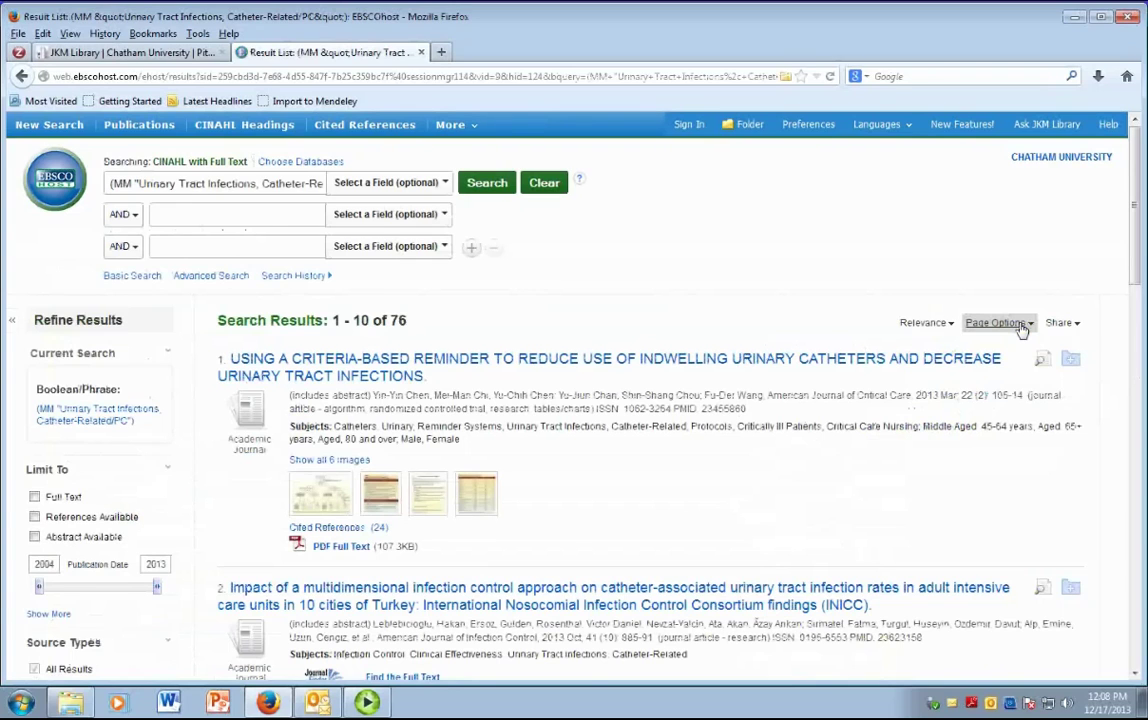
scroll(682, 466, down, 2)
scroll(687, 500, up, 2)
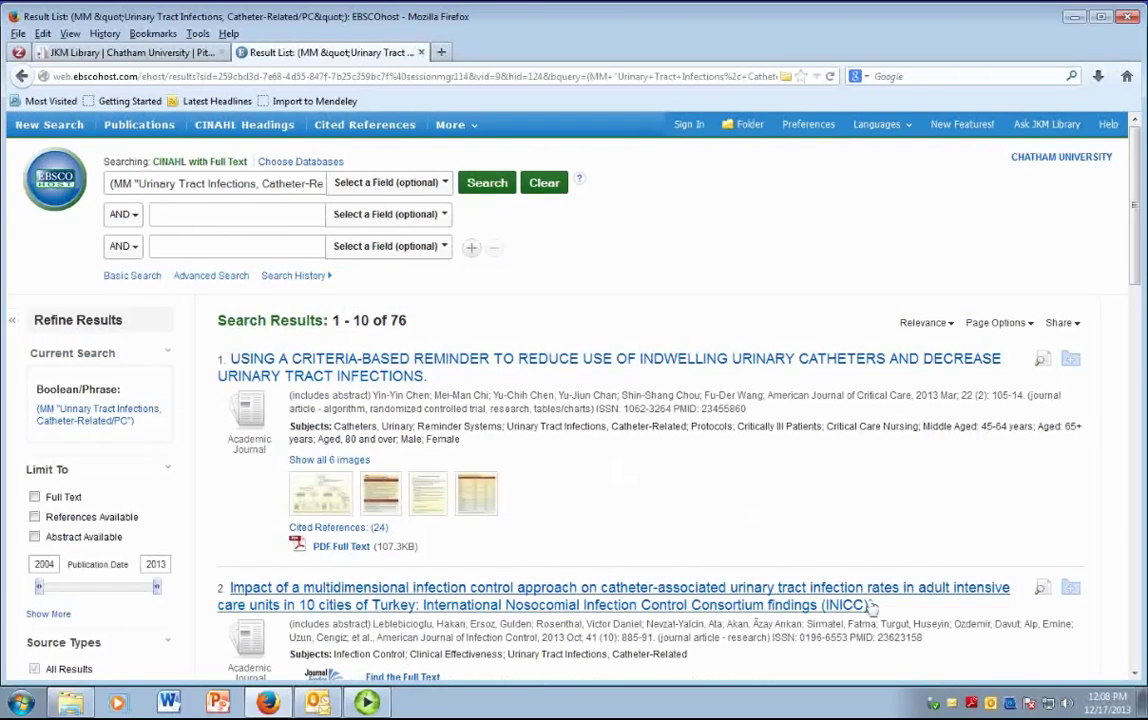
scroll(676, 539, down, 1)
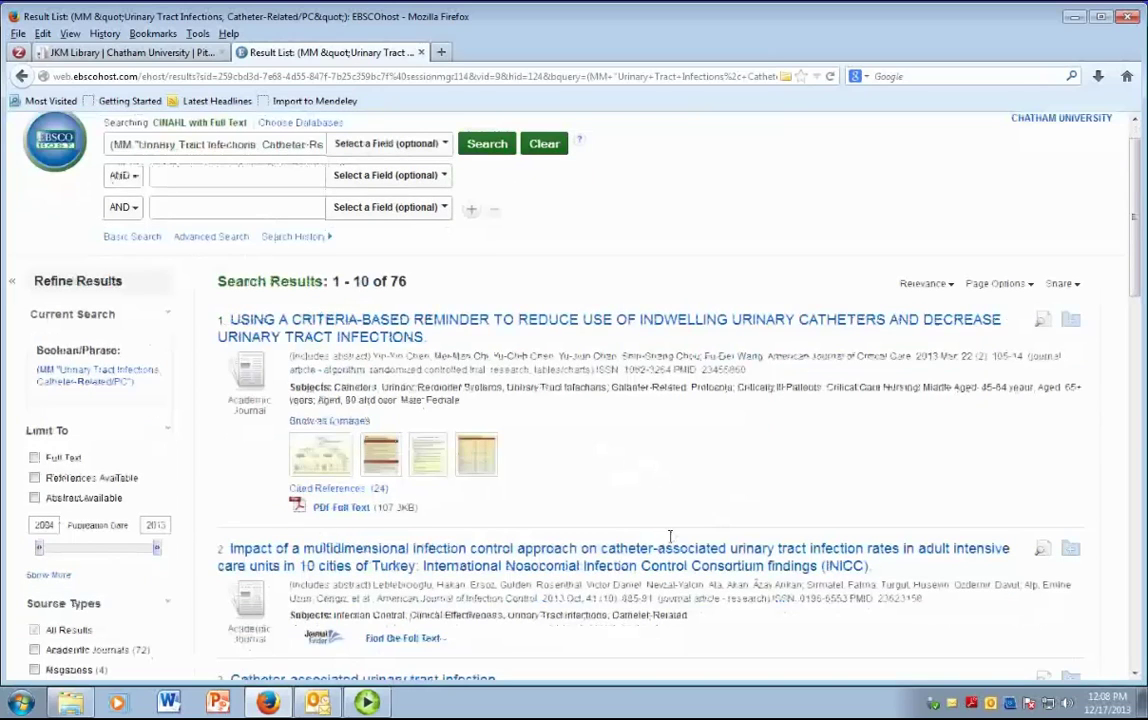
scroll(731, 493, up, 1)
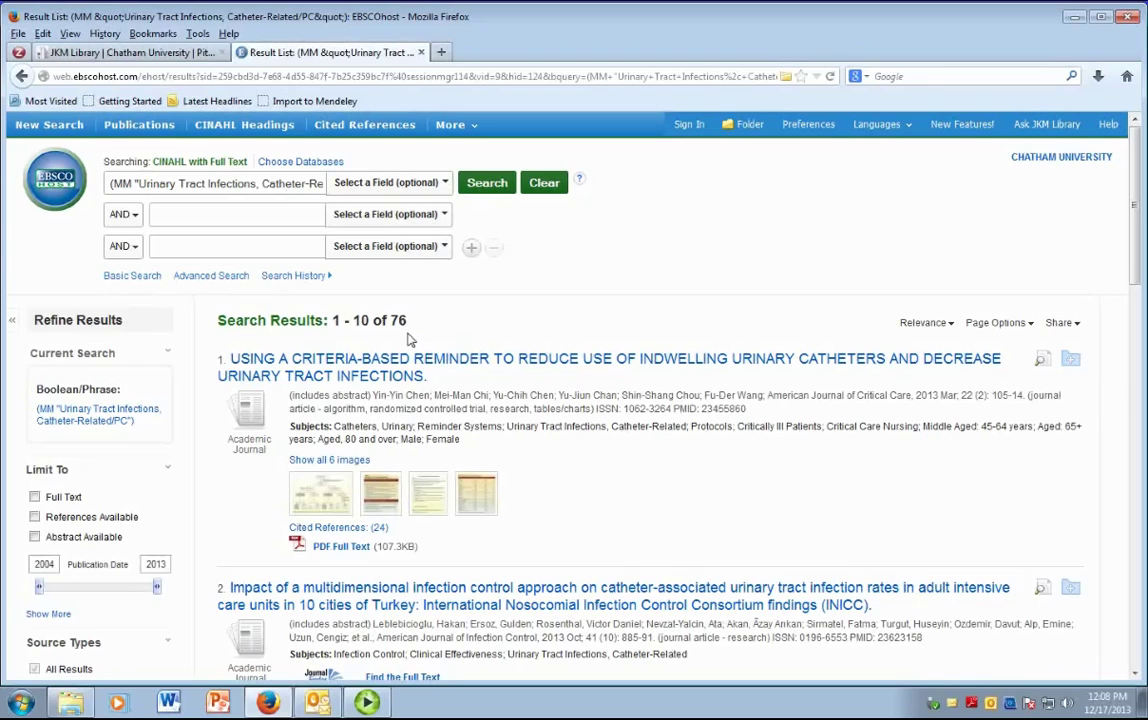
scroll(645, 463, down, 2)
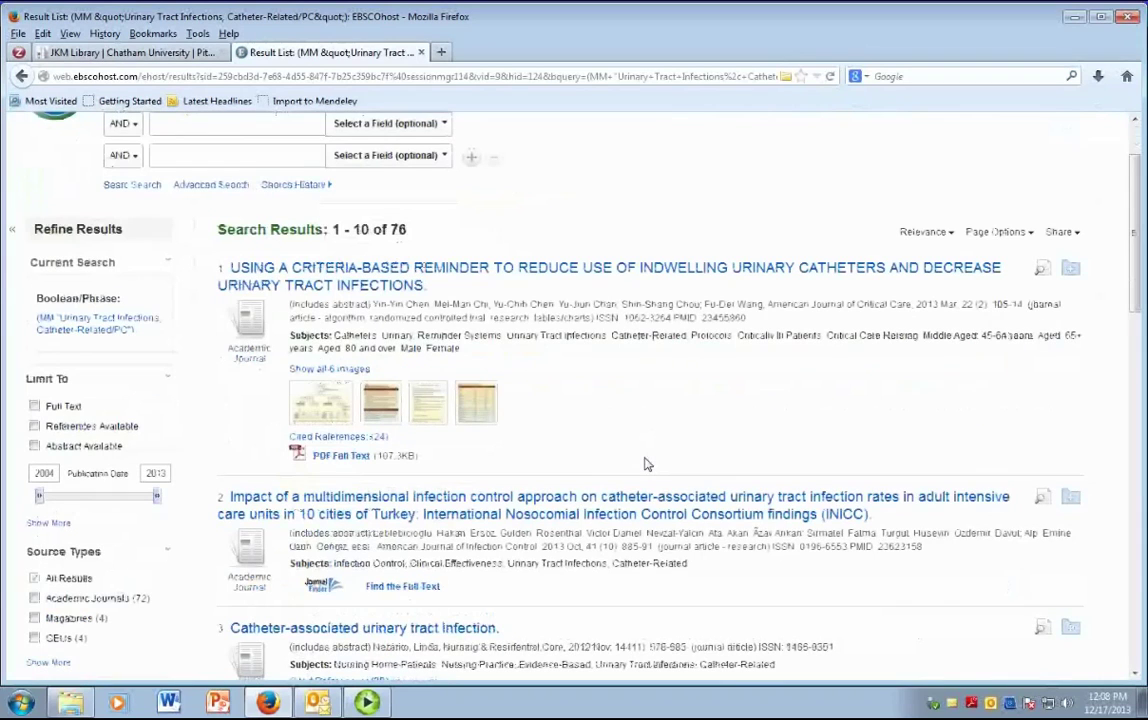
scroll(645, 463, down, 2)
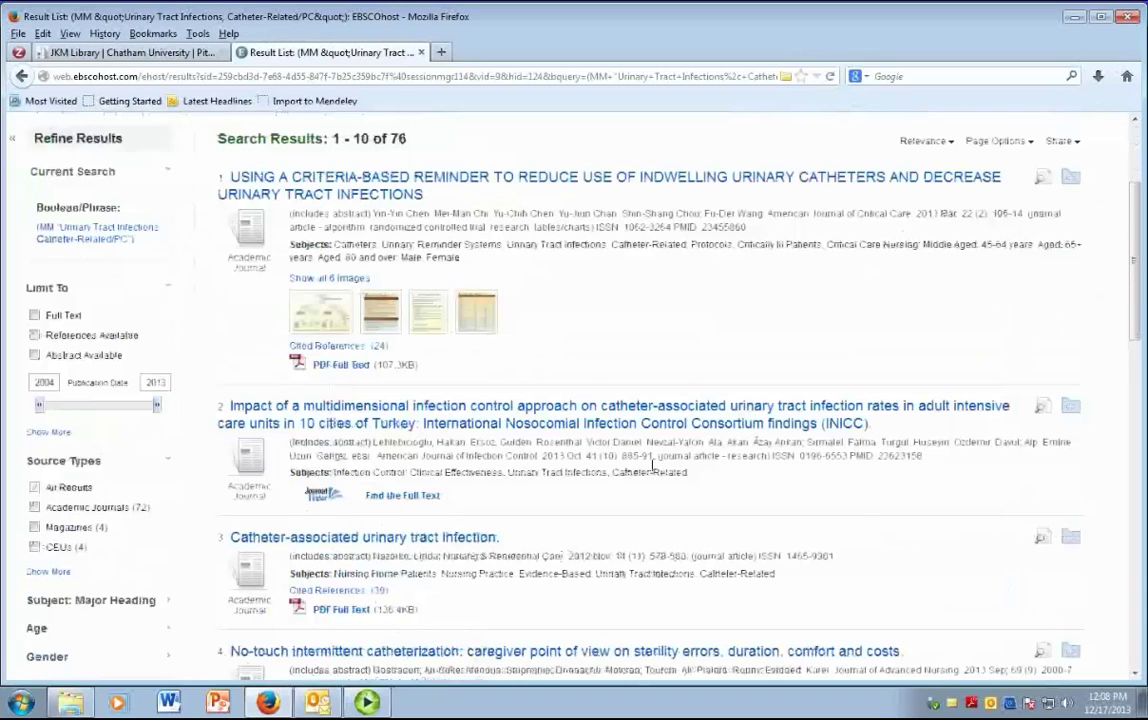
scroll(652, 465, up, 4)
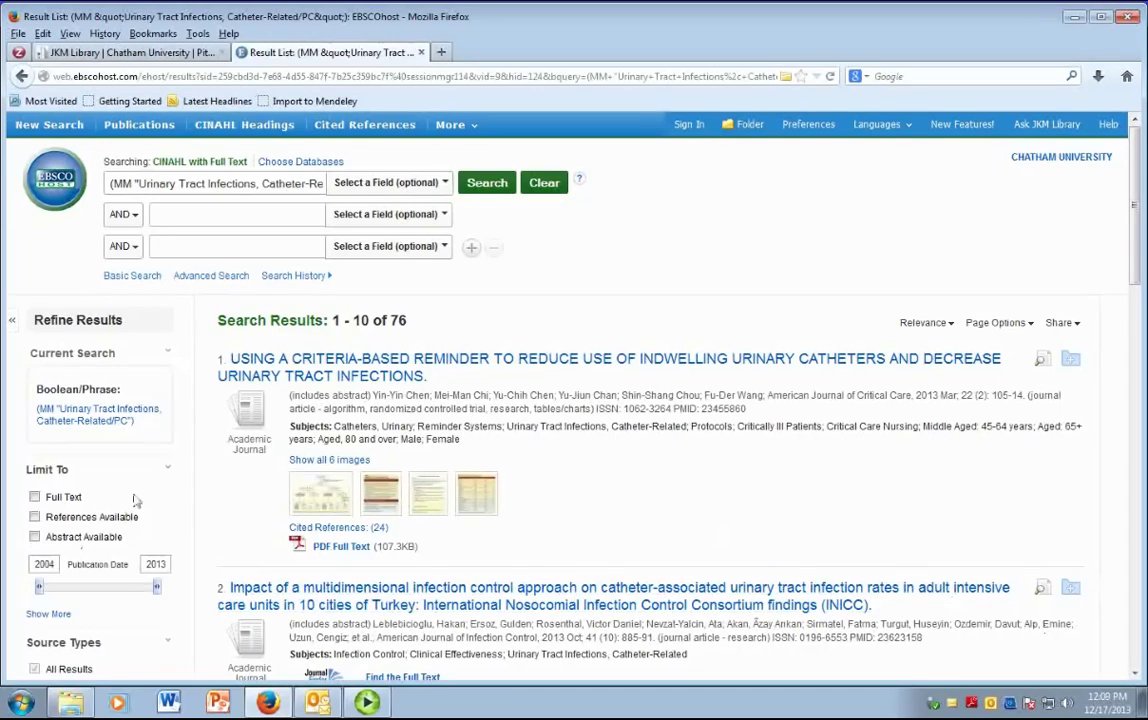
scroll(136, 500, down, 2)
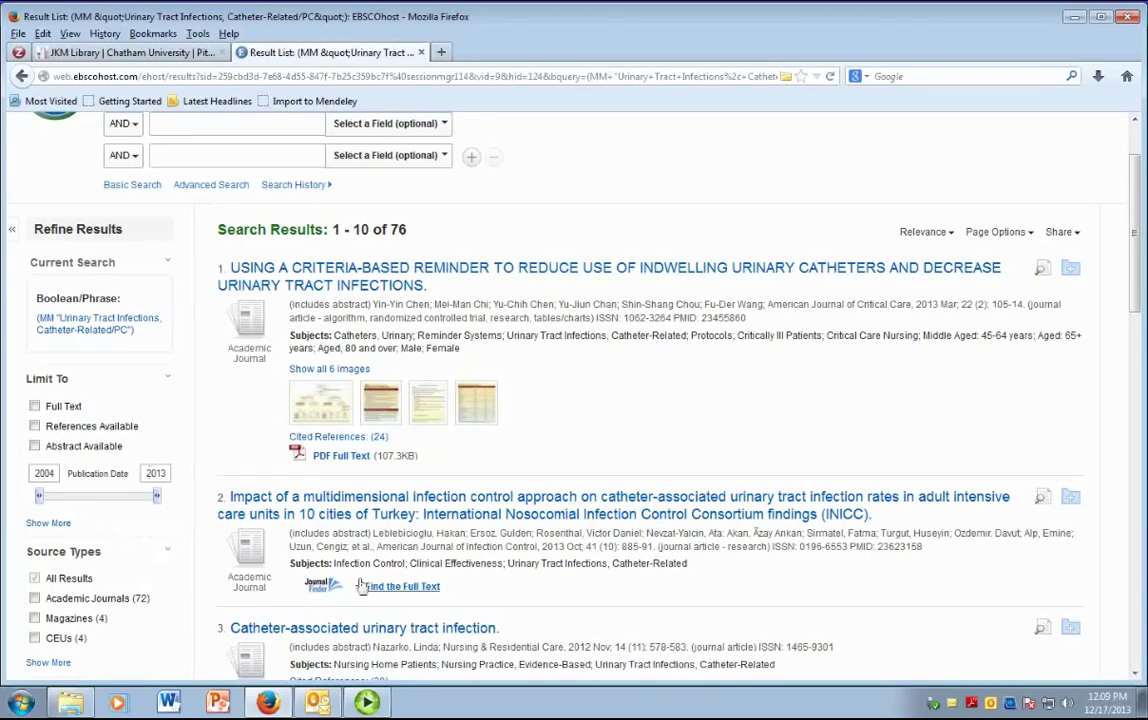
scroll(56, 380, up, 2)
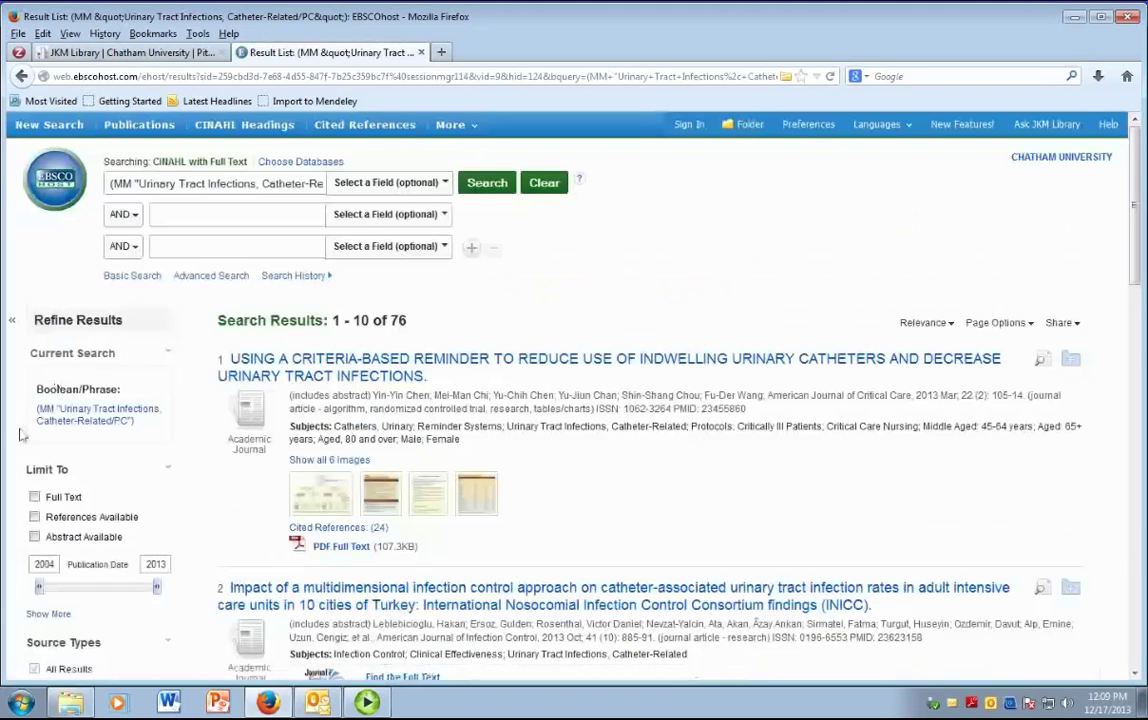